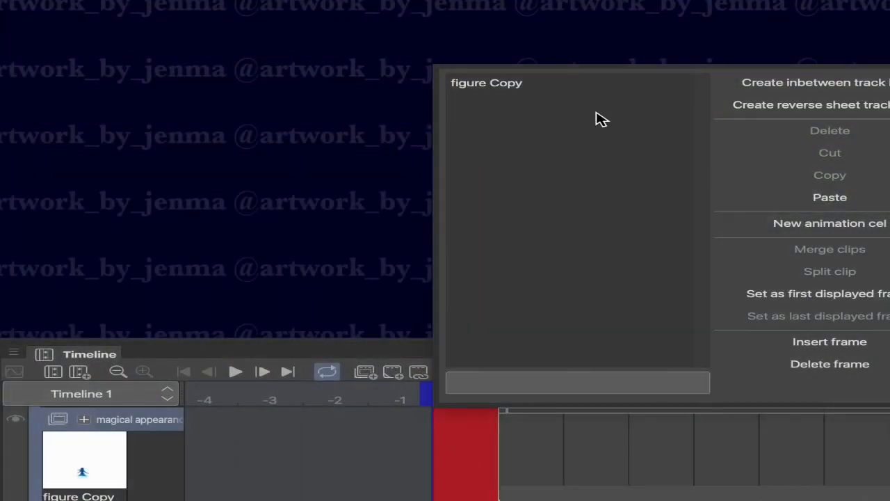
- Assign the figure Copy cel to frame 1 and the figure Copz cel to frame 2 of the animation
{"action": "left_click", "coordinate": [541, 83]}
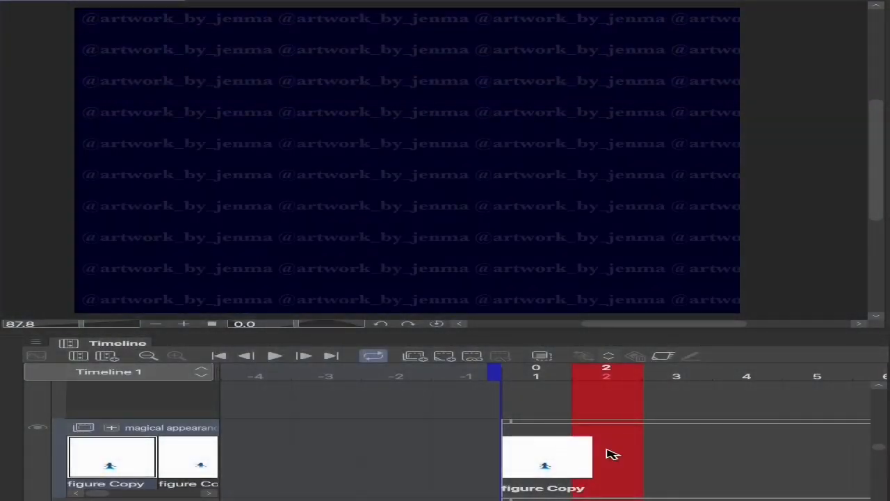
{"action": "double_click", "coordinate": [609, 455]}
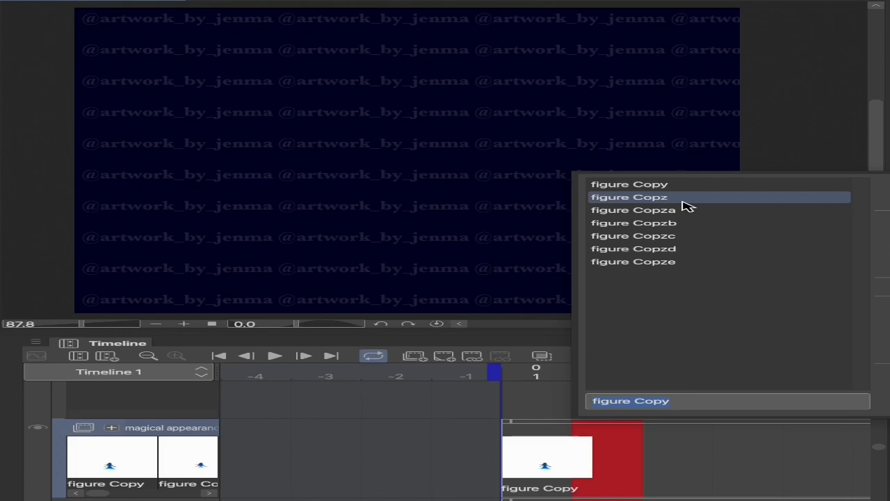
{"action": "left_click", "coordinate": [684, 202]}
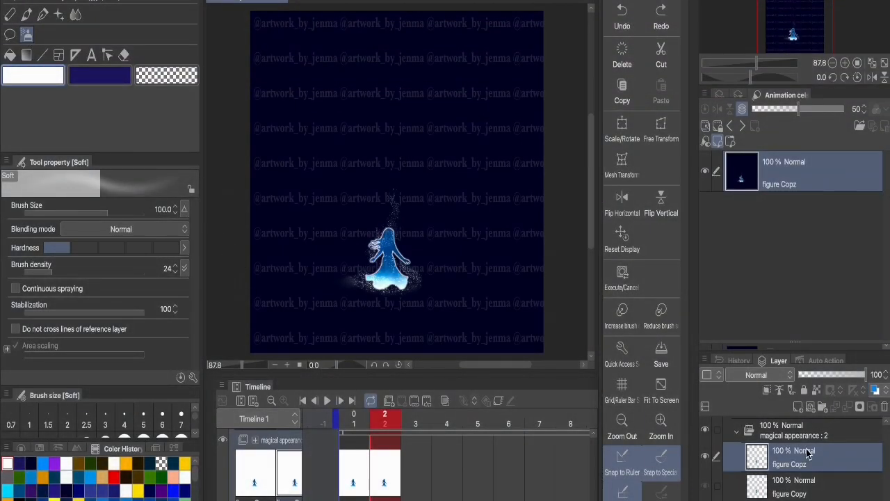
- Lock transparent pixels on figure Copz, airbrush its dress white with the Soft brush, and extend the white farther up the figure on frame 3
{"action": "left_click", "coordinate": [817, 389]}
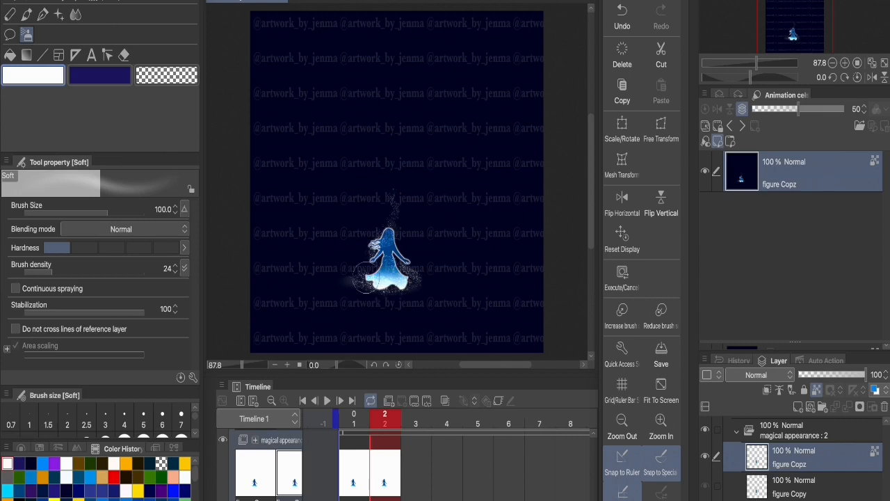
{"action": "mouse_move", "coordinate": [364, 280]}
{"action": "left_mouse_down"}
{"action": "mouse_move", "coordinate": [403, 273]}
{"action": "mouse_move", "coordinate": [372, 271]}
{"action": "mouse_move", "coordinate": [413, 269]}
{"action": "left_mouse_up"}
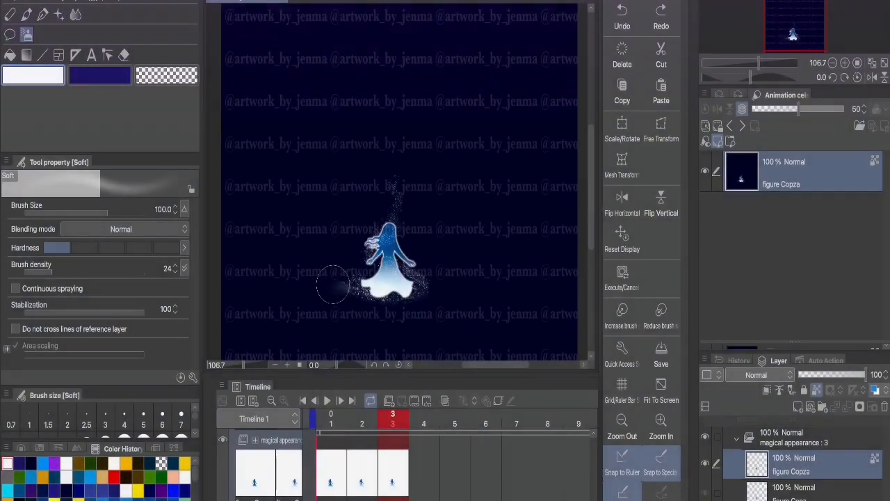
{"action": "mouse_move", "coordinate": [333, 284]}
{"action": "left_mouse_down"}
{"action": "mouse_move", "coordinate": [430, 289]}
{"action": "mouse_move", "coordinate": [362, 273]}
{"action": "mouse_move", "coordinate": [422, 285]}
{"action": "mouse_move", "coordinate": [322, 283]}
{"action": "mouse_move", "coordinate": [469, 280]}
{"action": "mouse_move", "coordinate": [353, 263]}
{"action": "mouse_move", "coordinate": [337, 263]}
{"action": "mouse_move", "coordinate": [446, 273]}
{"action": "mouse_move", "coordinate": [330, 270]}
{"action": "mouse_move", "coordinate": [445, 261]}
{"action": "mouse_move", "coordinate": [340, 251]}
{"action": "mouse_move", "coordinate": [458, 259]}
{"action": "left_mouse_up"}
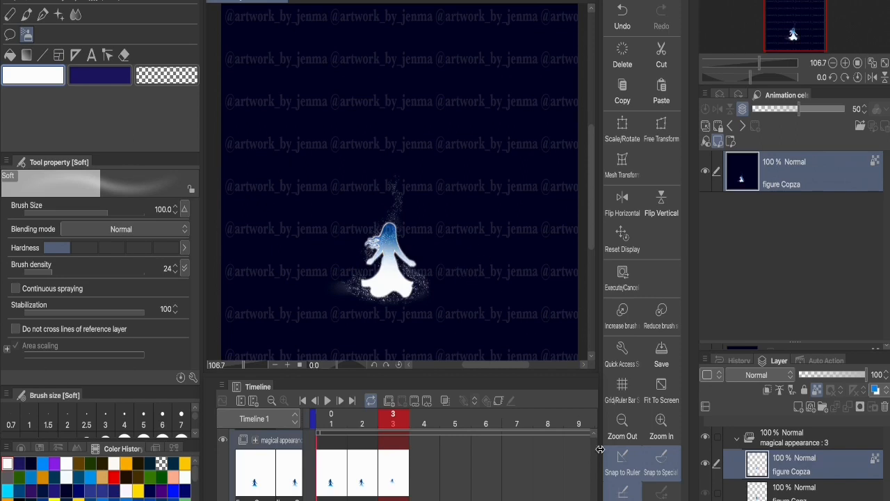
- Duplicate the figure Copza layer and airbrush the remaining blue areas of the figure white on frame 4
{"action": "right_click", "coordinate": [806, 471]}
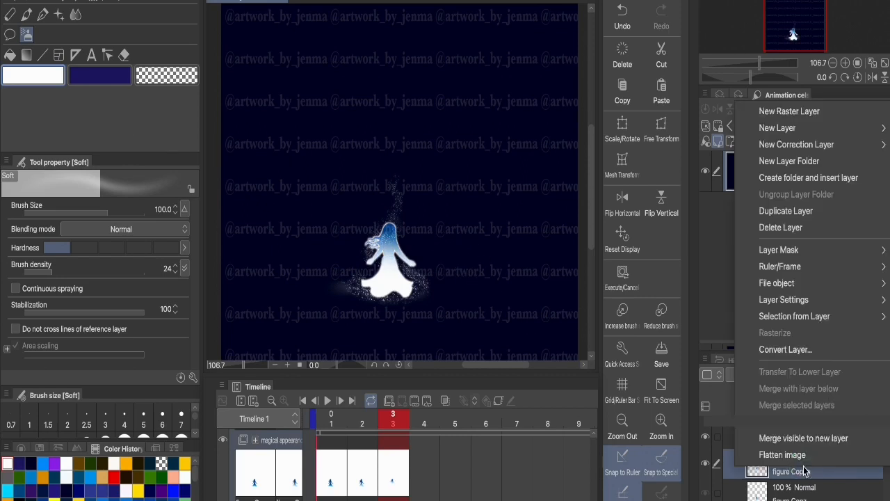
{"action": "left_click", "coordinate": [785, 211]}
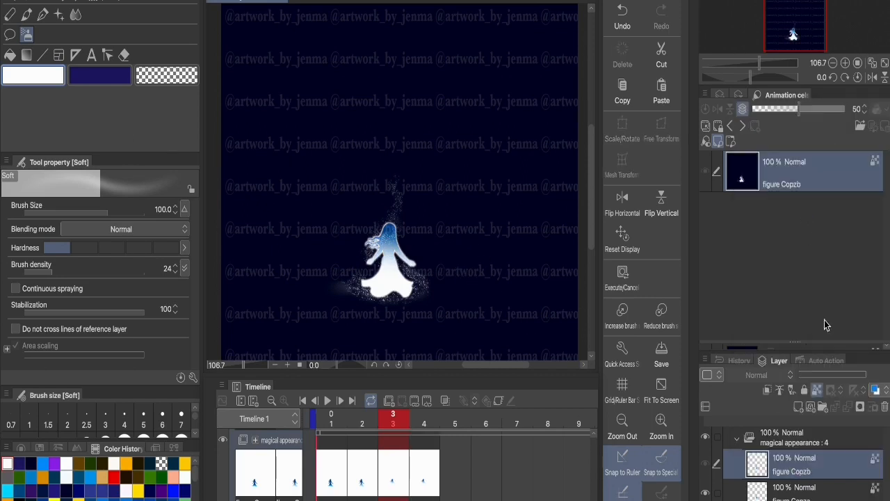
{"action": "left_click", "coordinate": [423, 476]}
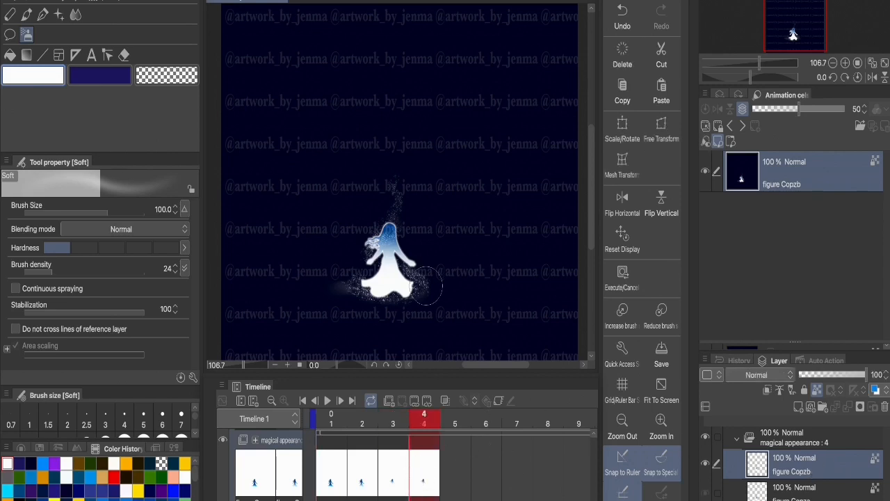
{"action": "mouse_move", "coordinate": [356, 238]}
{"action": "left_mouse_down"}
{"action": "mouse_move", "coordinate": [395, 247]}
{"action": "mouse_move", "coordinate": [375, 223]}
{"action": "mouse_move", "coordinate": [413, 232]}
{"action": "mouse_move", "coordinate": [400, 266]}
{"action": "left_mouse_up"}
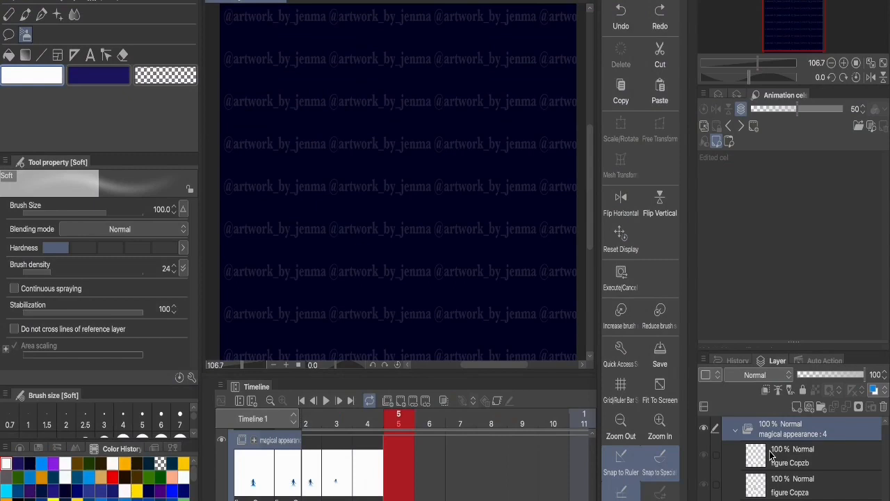
- Duplicate the fully white figure Copzb layer and assign the new cel to frame 5
{"action": "left_click", "coordinate": [777, 455]}
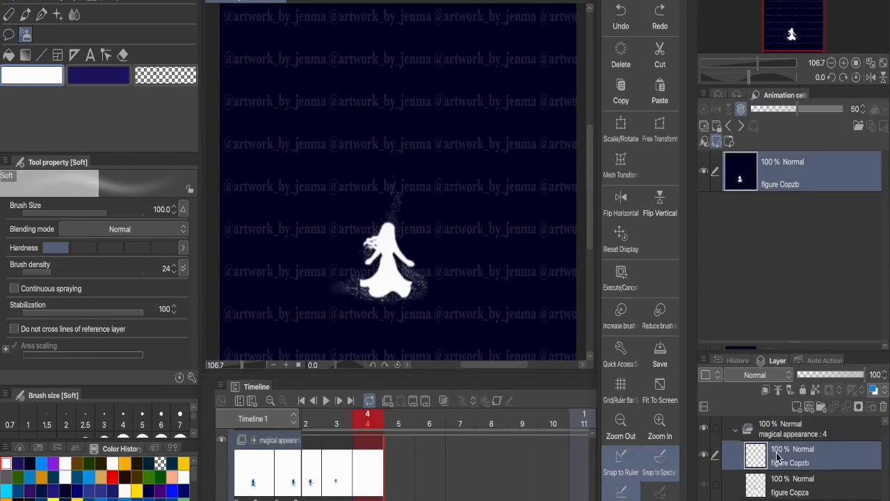
{"action": "right_click", "coordinate": [777, 455]}
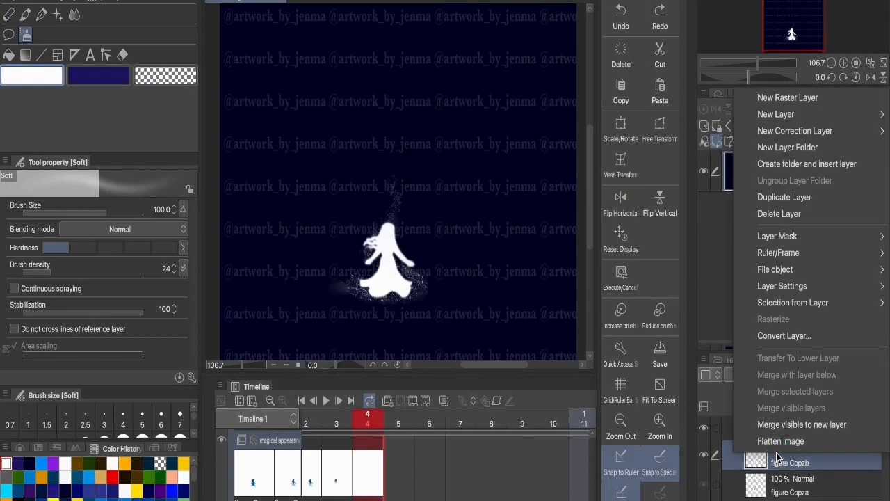
{"action": "left_click", "coordinate": [796, 199]}
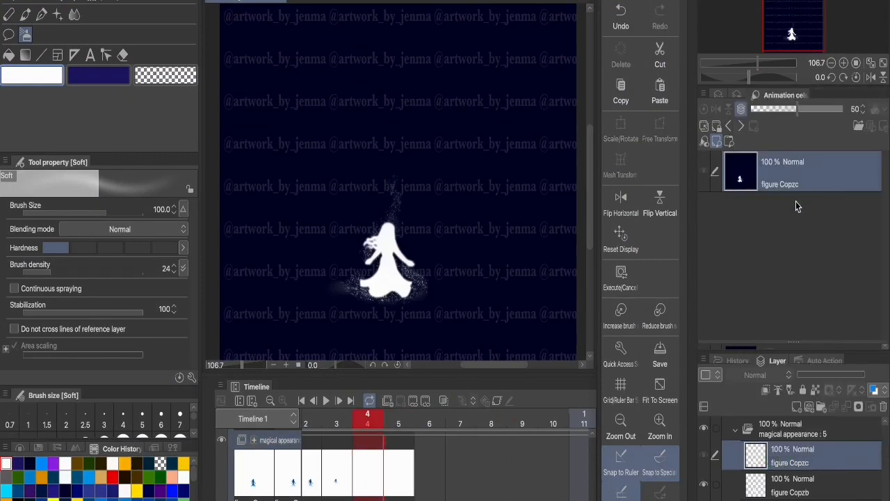
{"action": "left_click", "coordinate": [398, 490]}
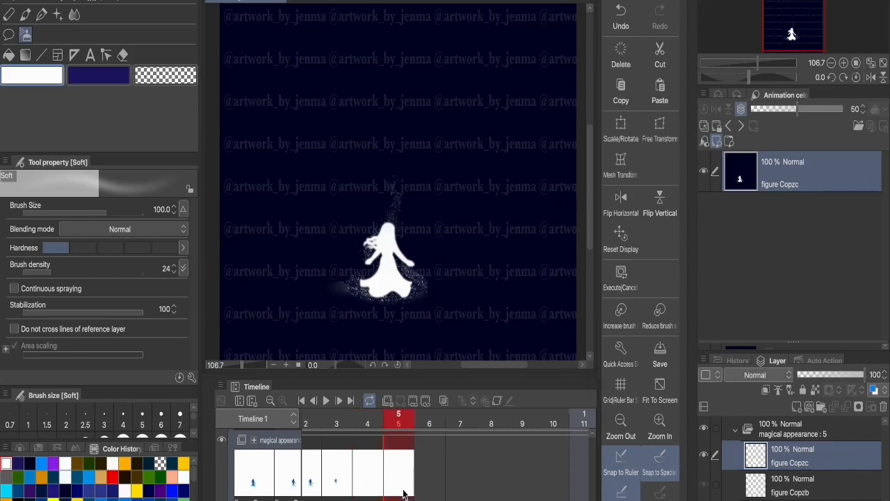
{"action": "right_click", "coordinate": [398, 490]}
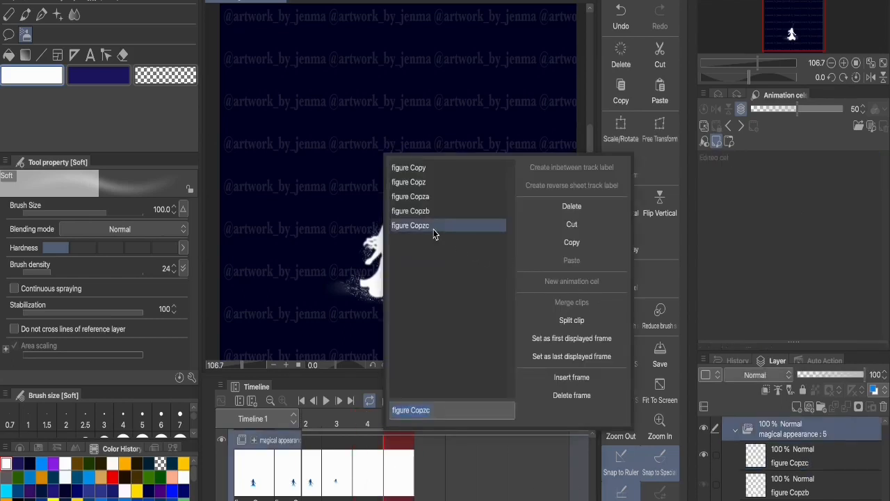
{"action": "left_click", "coordinate": [433, 230]}
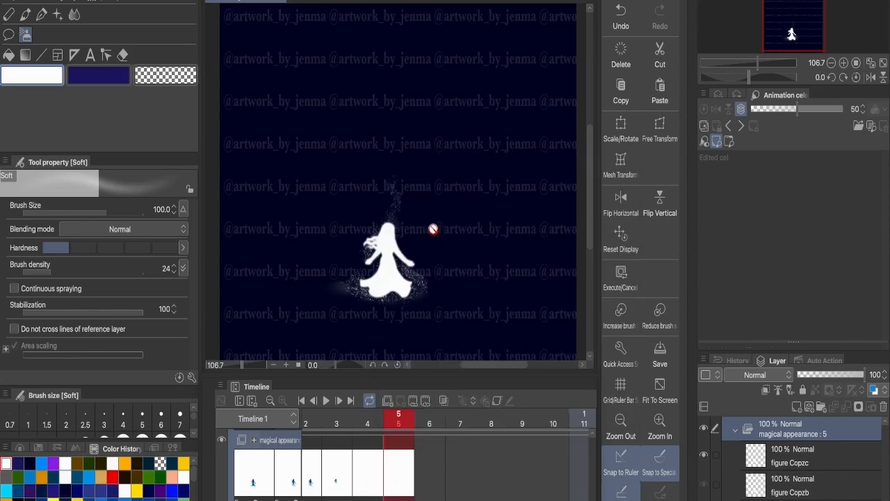
- Set the opacity of frame 5's figure layer to 50%
{"action": "left_click", "coordinate": [794, 458]}
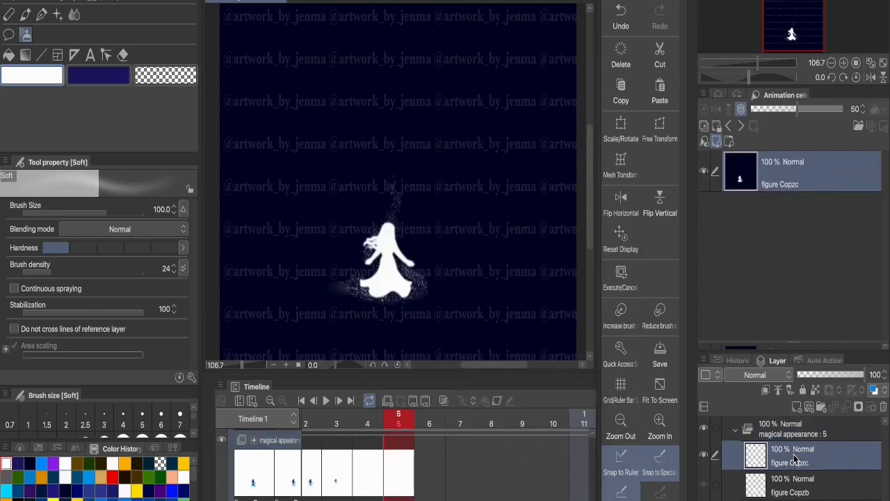
{"action": "left_click", "coordinate": [831, 374]}
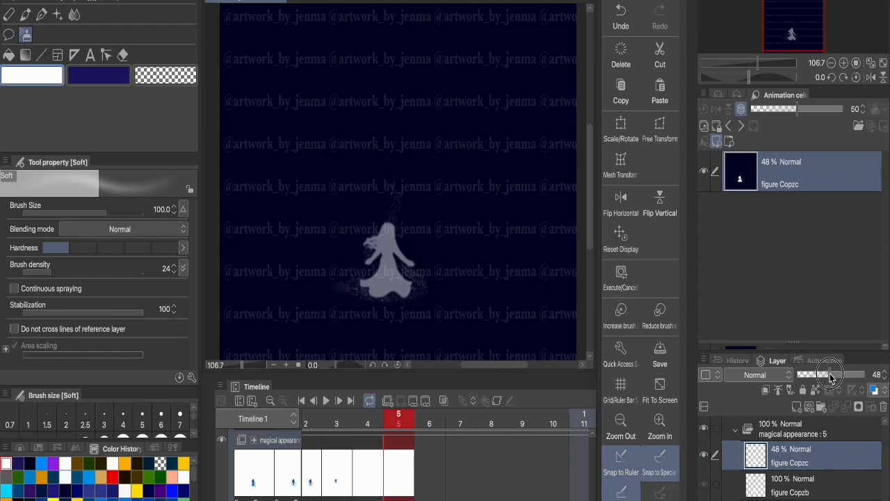
{"action": "left_click_drag", "start_coordinate": [831, 376], "coordinate": [831, 376]}
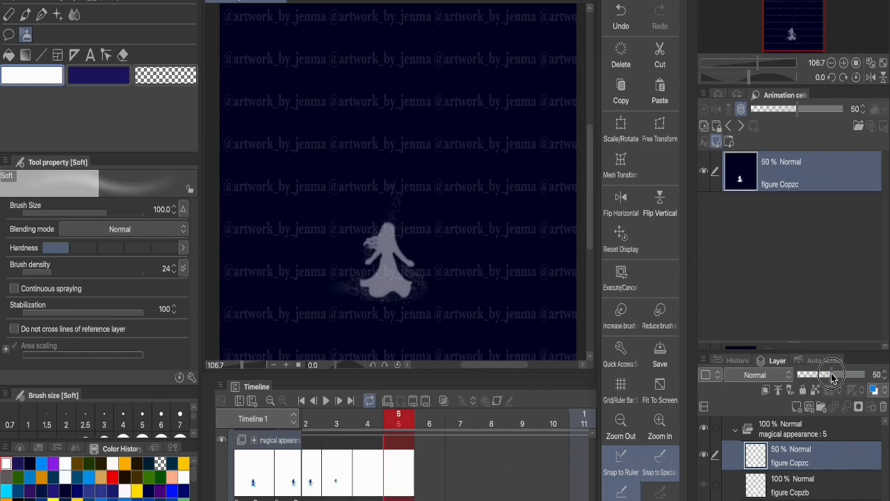
- Duplicate the 50% opacity figure layer and assign the new cel to frame 6
{"action": "right_click", "coordinate": [826, 461]}
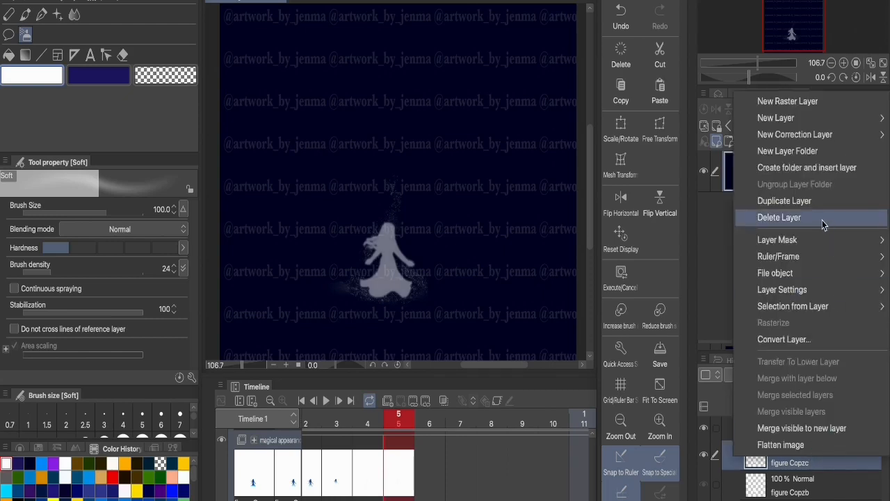
{"action": "left_click", "coordinate": [784, 200]}
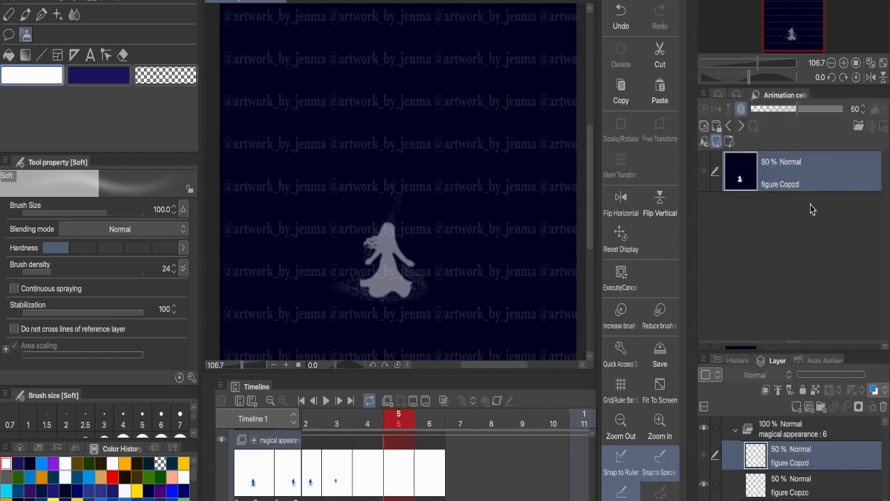
{"action": "left_click", "coordinate": [425, 484]}
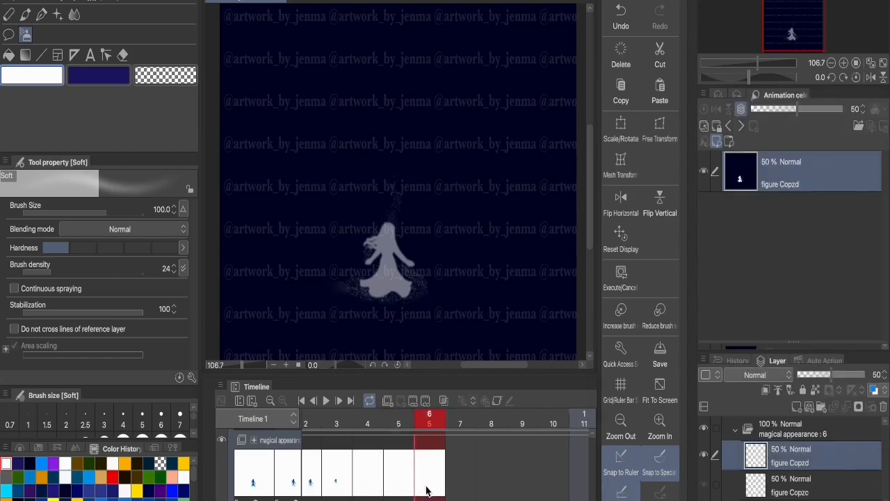
{"action": "right_click", "coordinate": [426, 491]}
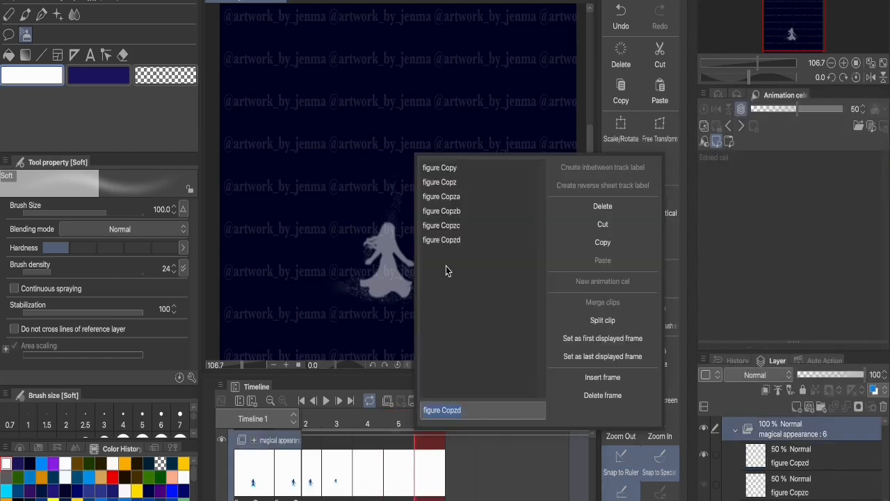
{"action": "left_click", "coordinate": [454, 240]}
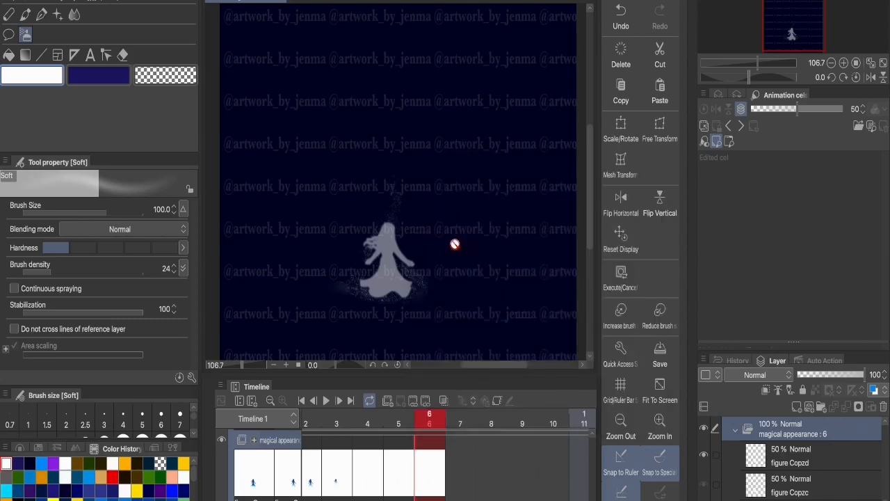
- Set the opacity of frame 6's figure layer to 20%
{"action": "left_click", "coordinate": [805, 461]}
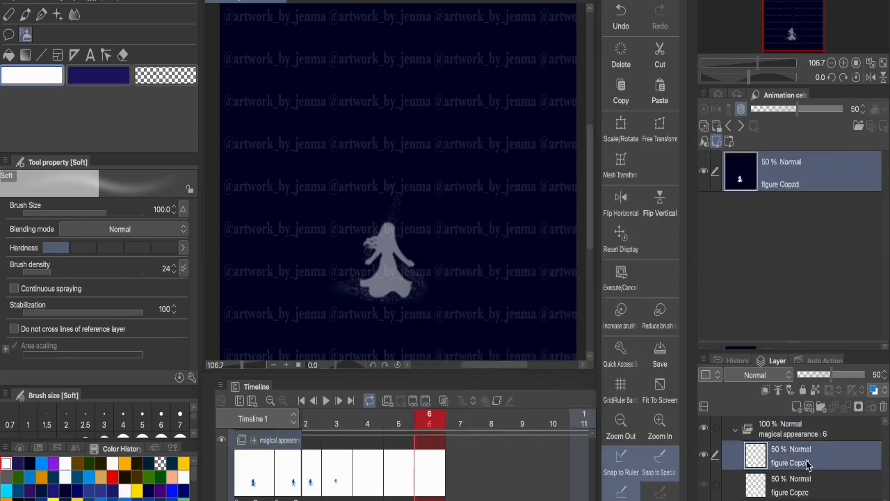
{"action": "double_click", "coordinate": [806, 460]}
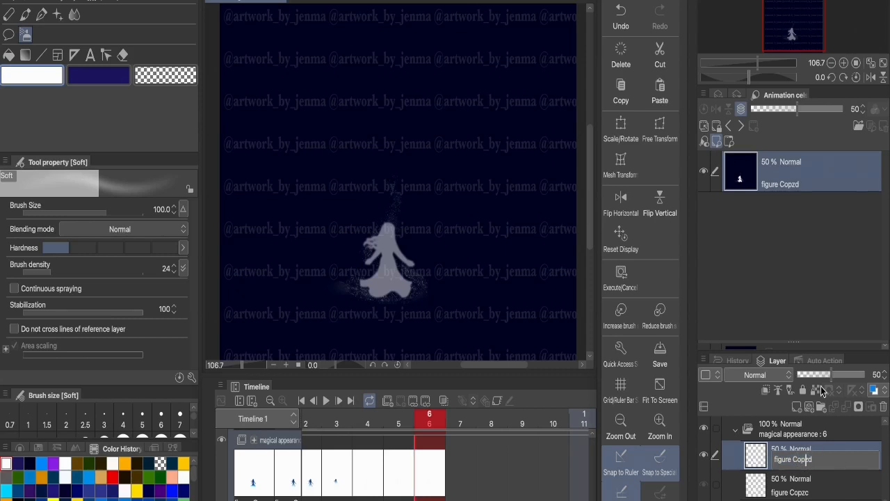
{"action": "left_click", "coordinate": [820, 379]}
{"action": "left_click_drag", "start_coordinate": [813, 379], "coordinate": [813, 379]}
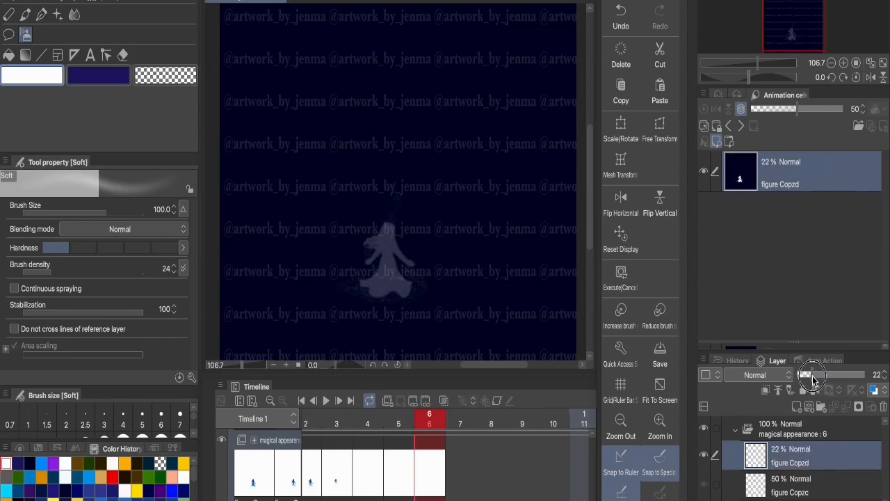
{"action": "left_click", "coordinate": [810, 379]}
- Duplicate the 20% opacity figure layer and assign the new cel to frame 7
{"action": "left_click", "coordinate": [802, 460]}
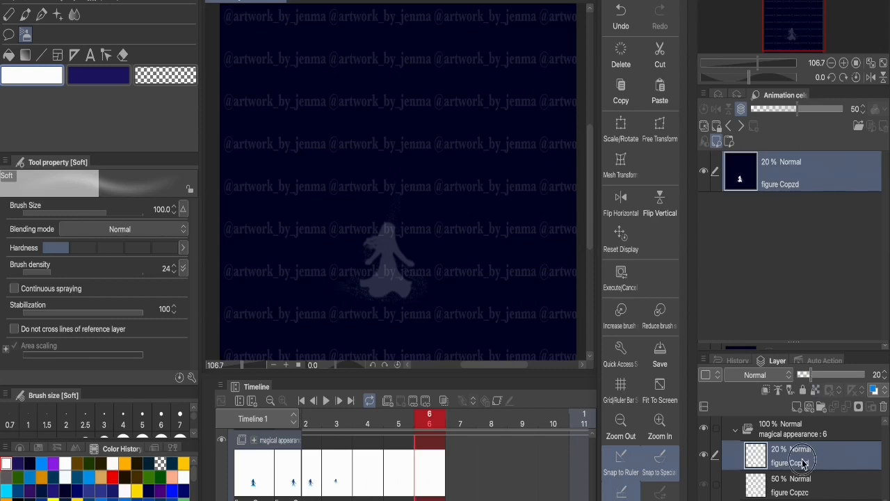
{"action": "left_click", "coordinate": [802, 460]}
{"action": "right_click", "coordinate": [802, 461]}
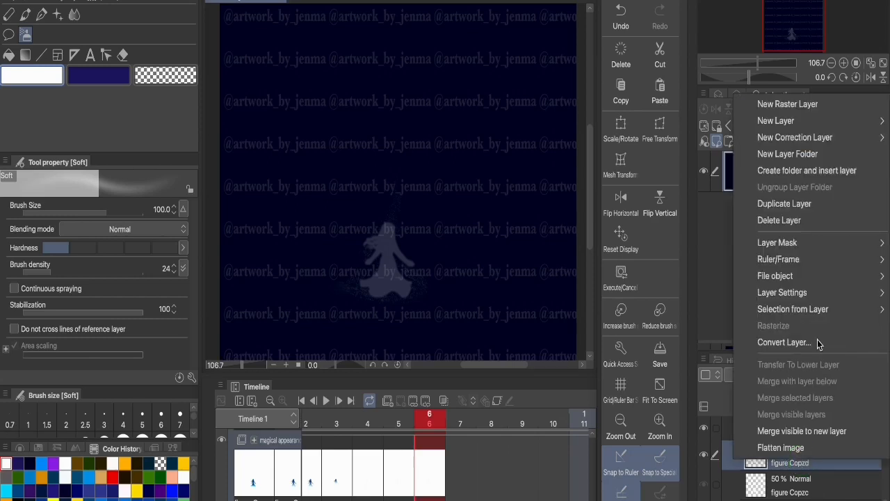
{"action": "left_click", "coordinate": [806, 203]}
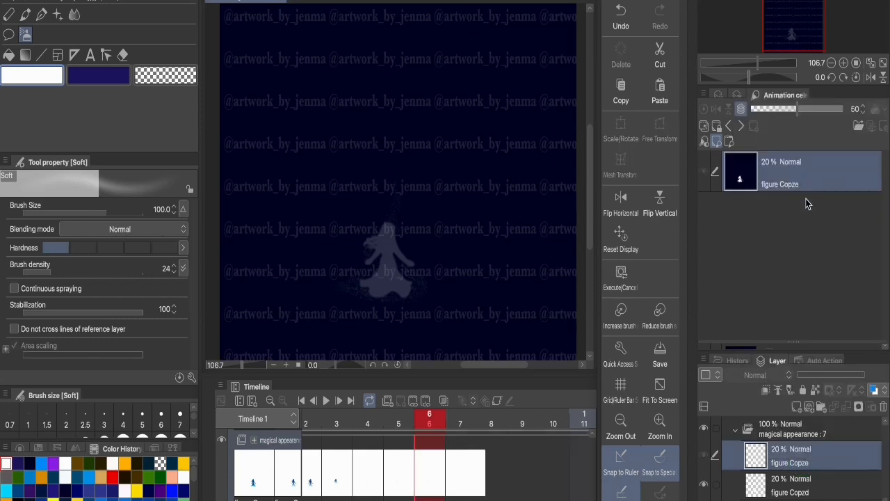
{"action": "left_click", "coordinate": [459, 478]}
{"action": "right_click", "coordinate": [459, 480]}
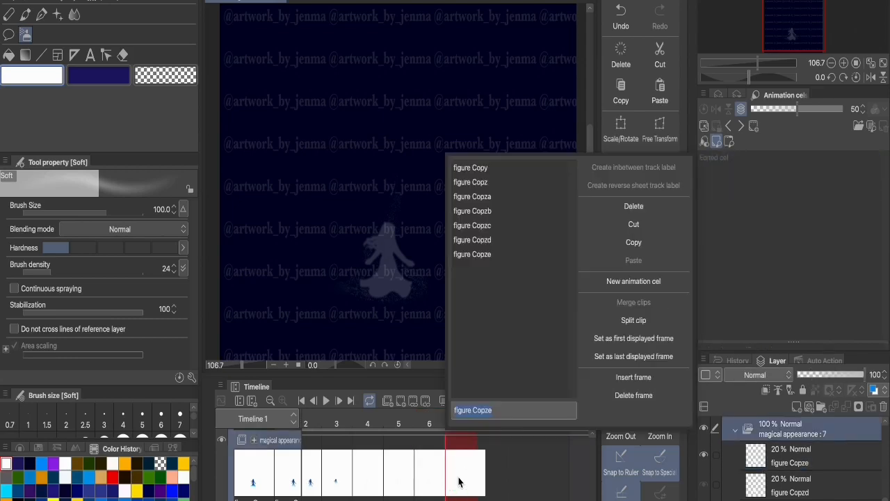
{"action": "left_click", "coordinate": [483, 255]}
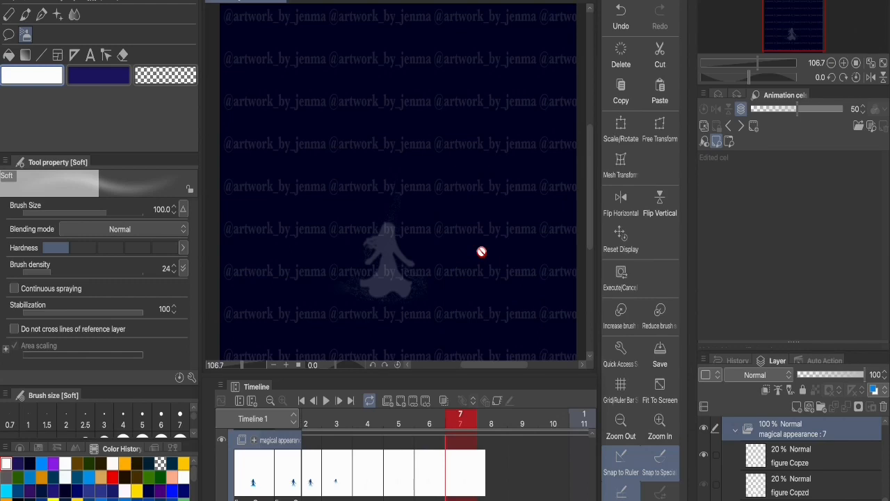
- Set the opacity of frame 7's figure layer to 0%
{"action": "left_click", "coordinate": [803, 463]}
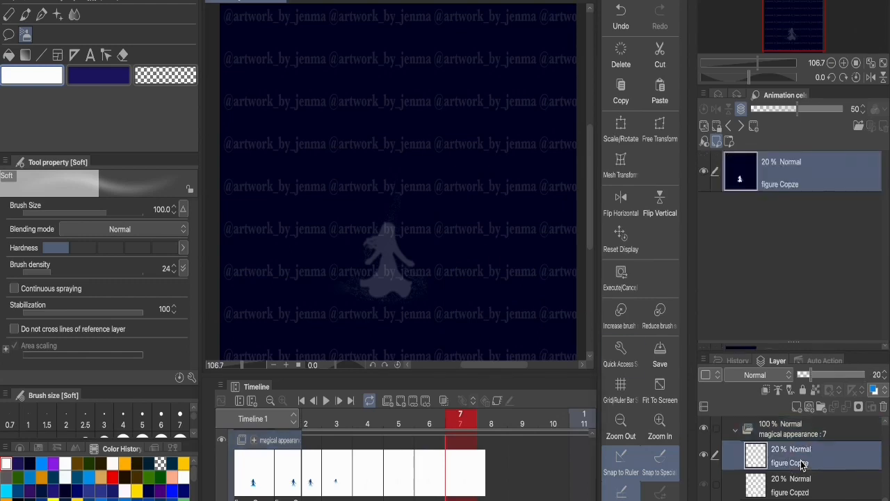
{"action": "left_click", "coordinate": [808, 376]}
{"action": "left_click_drag", "start_coordinate": [809, 375], "coordinate": [714, 410]}
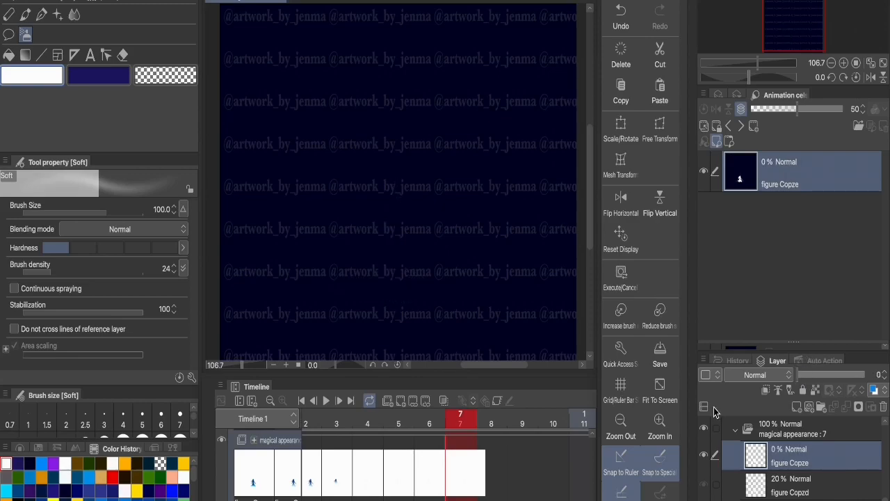